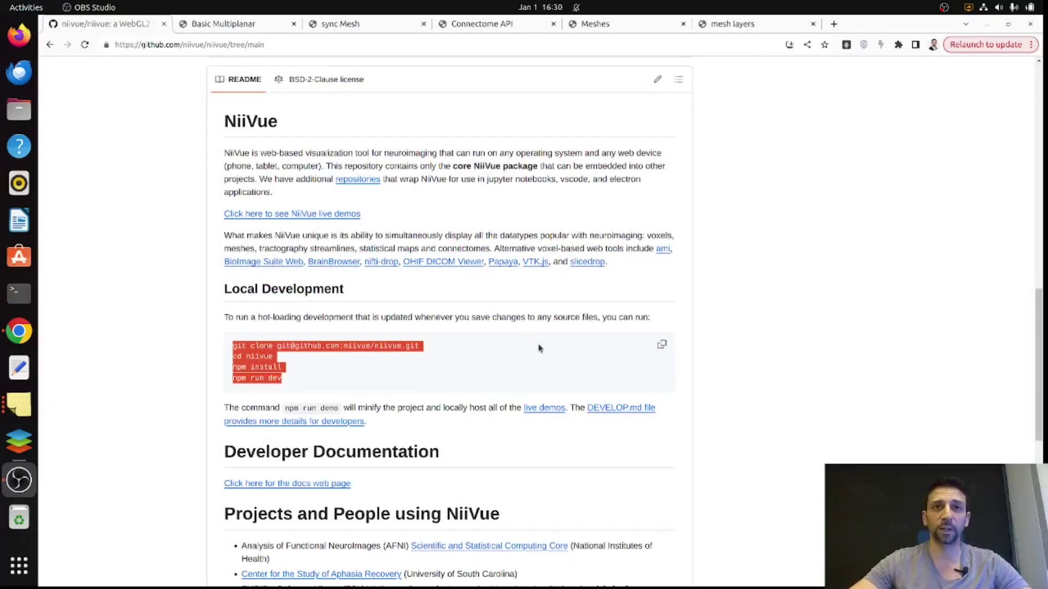
- Scroll down and back up through the NiiVue README on GitHub
scroll(523, 331, down, 3)
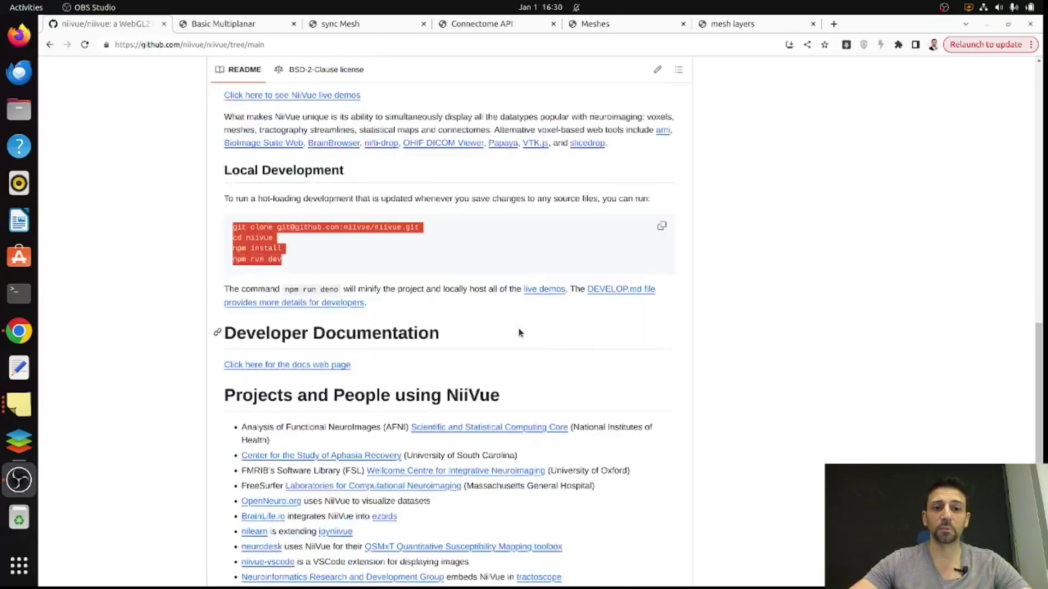
scroll(519, 333, up, 3)
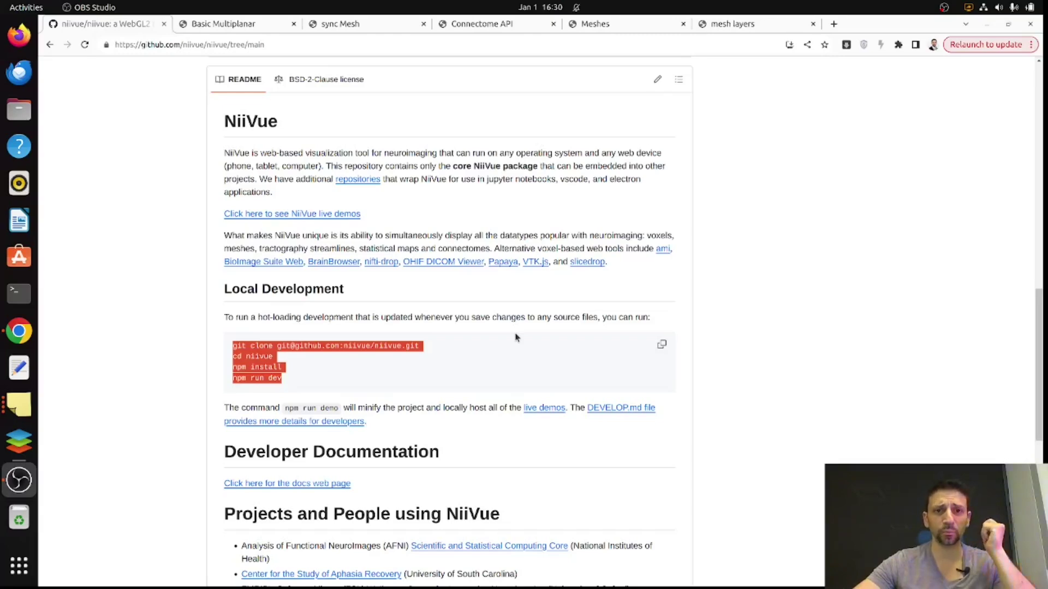
scroll(327, 382, up, 2)
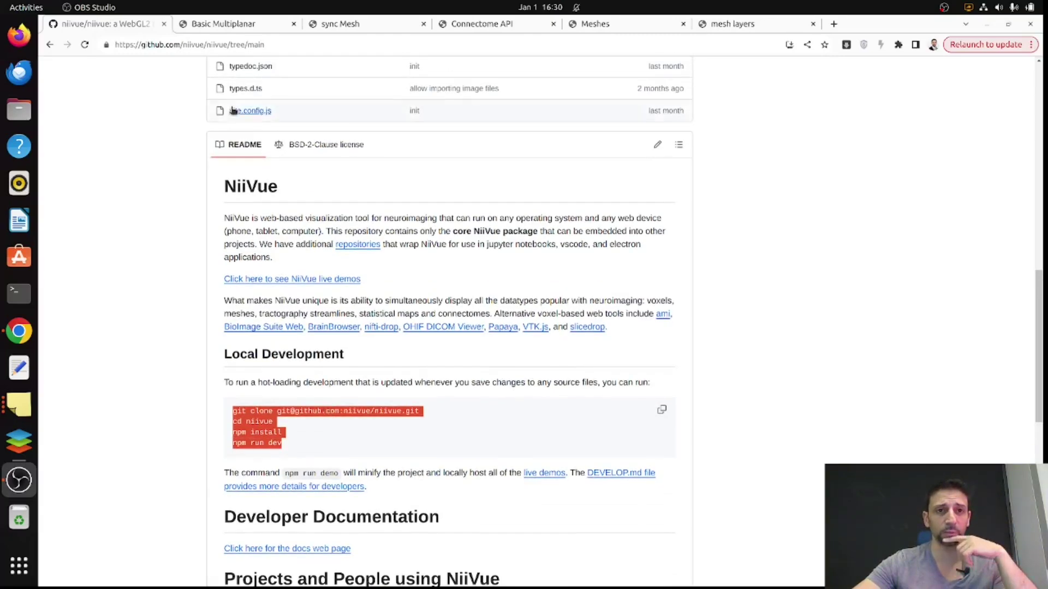
- Open the Basic Multiplanar demo and put the crosshair on the red region in sagittal and coronal views
click(233, 24)
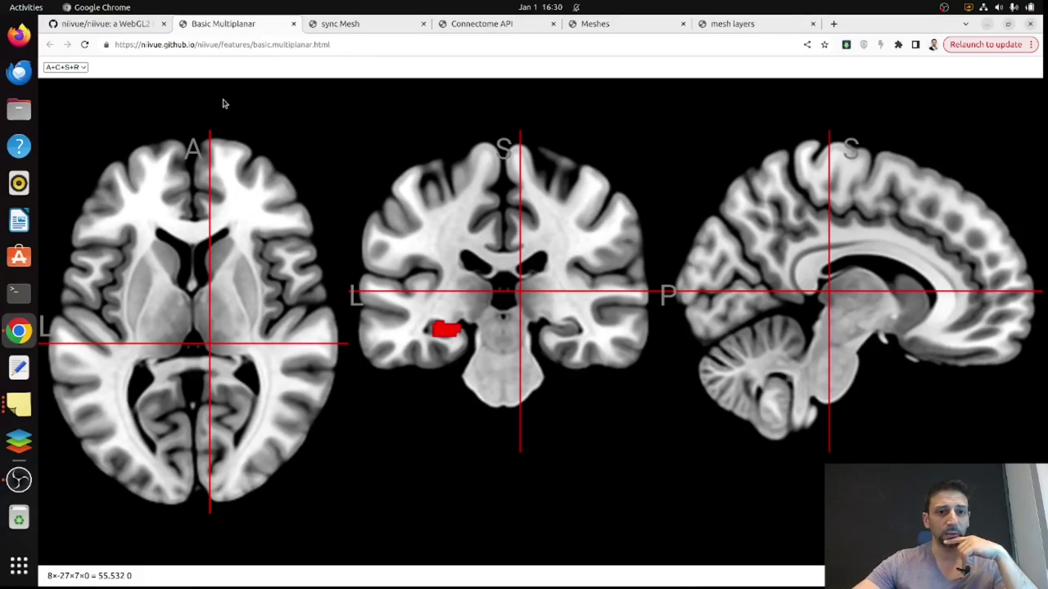
drag(179, 359, 144, 329)
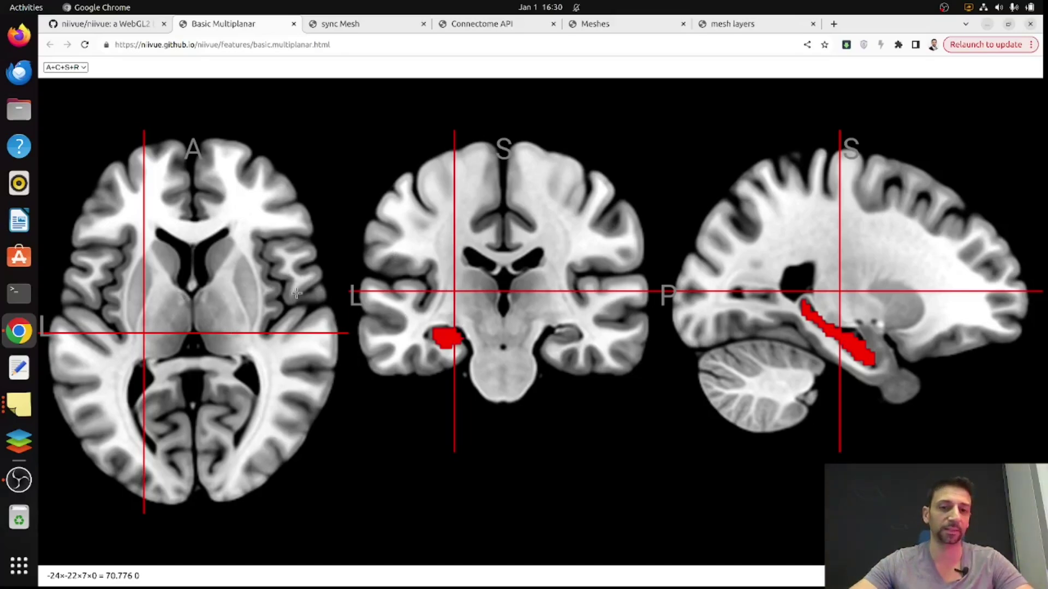
drag(454, 339, 453, 337)
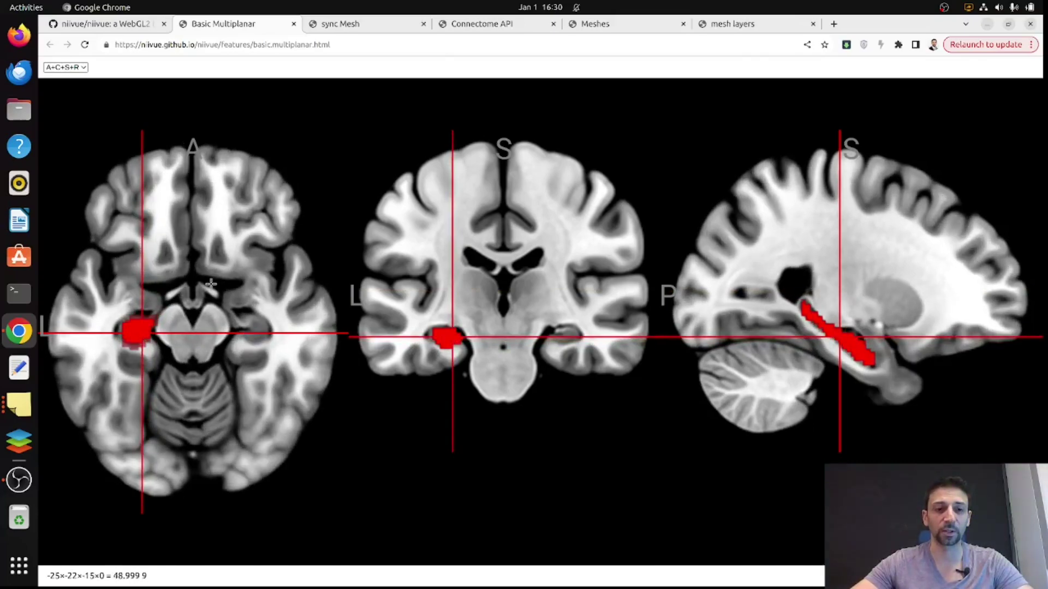
- Move the crosshair upward to a new brain location and check the demo's web address
scroll(207, 285, down, 2)
scroll(207, 284, up, 3)
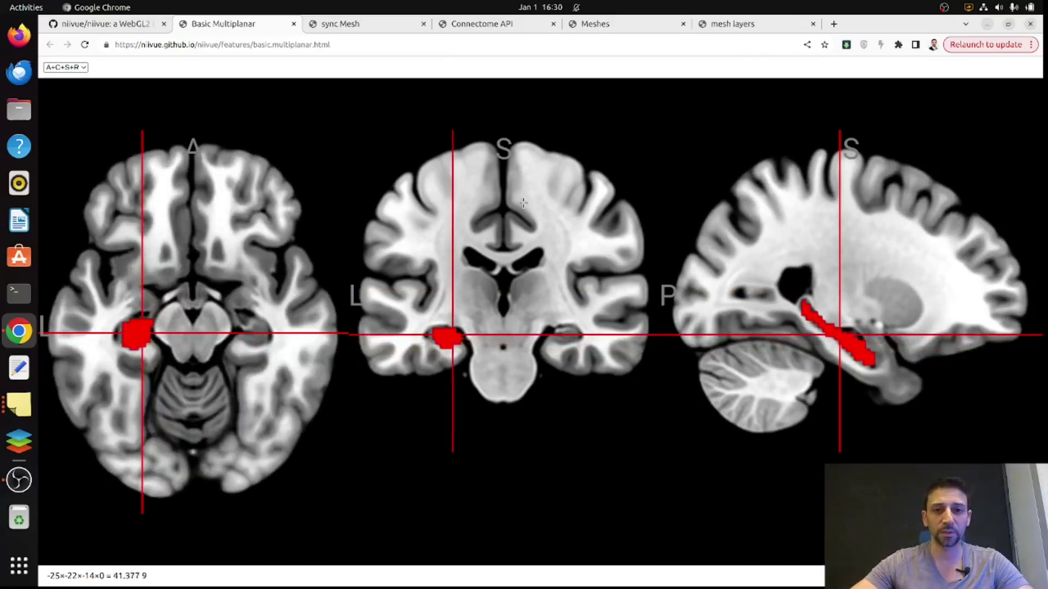
drag(523, 202, 512, 255)
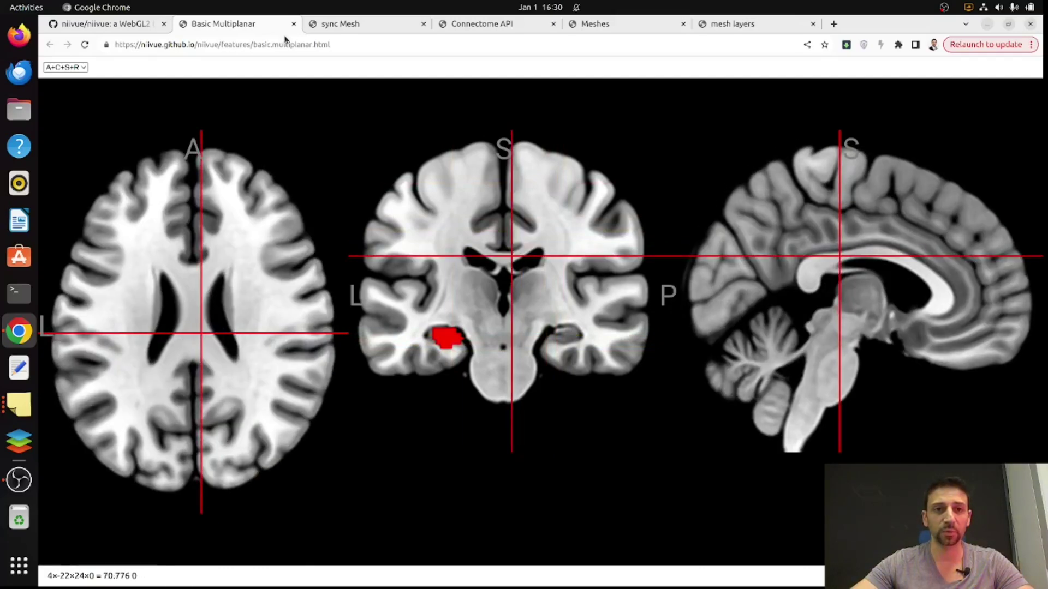
click(299, 46)
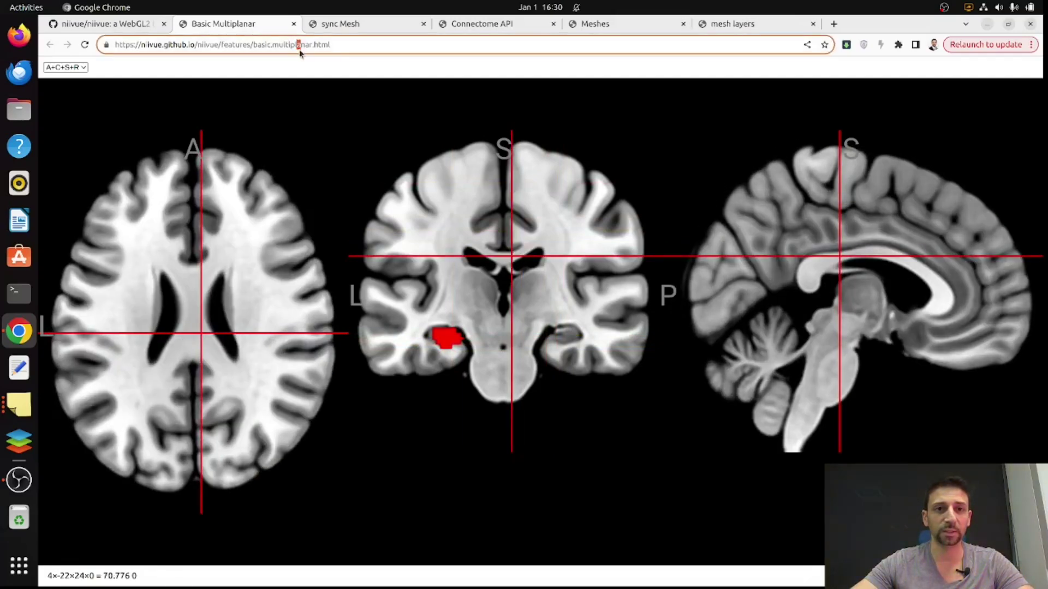
- In sync Mesh, rotate meshes frontally, vary clipping, and move the crosshair to 71×-69×13
click(378, 29)
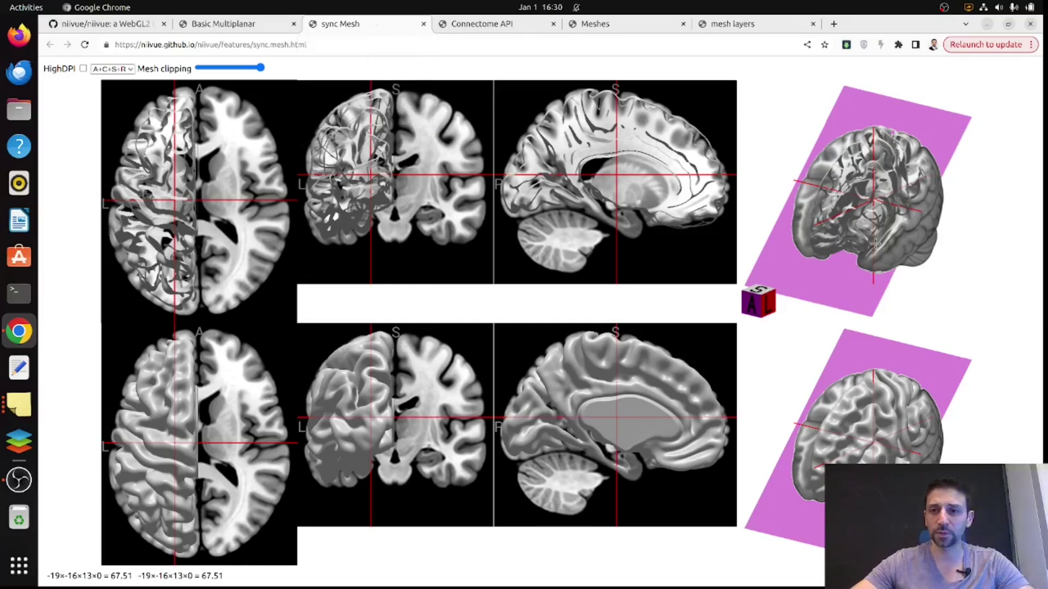
drag(860, 273, 846, 268)
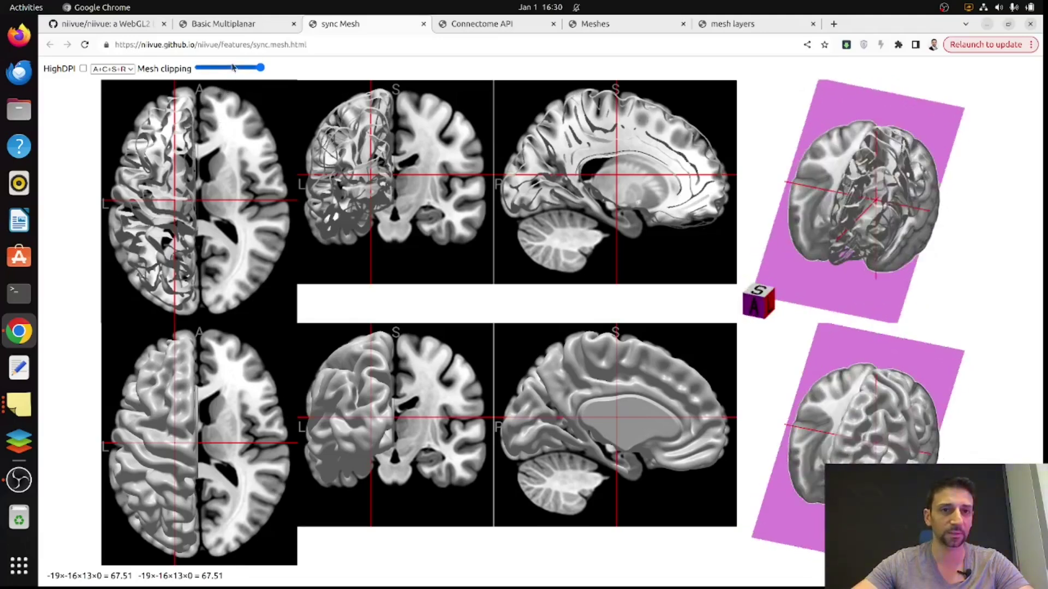
drag(233, 67, 271, 71)
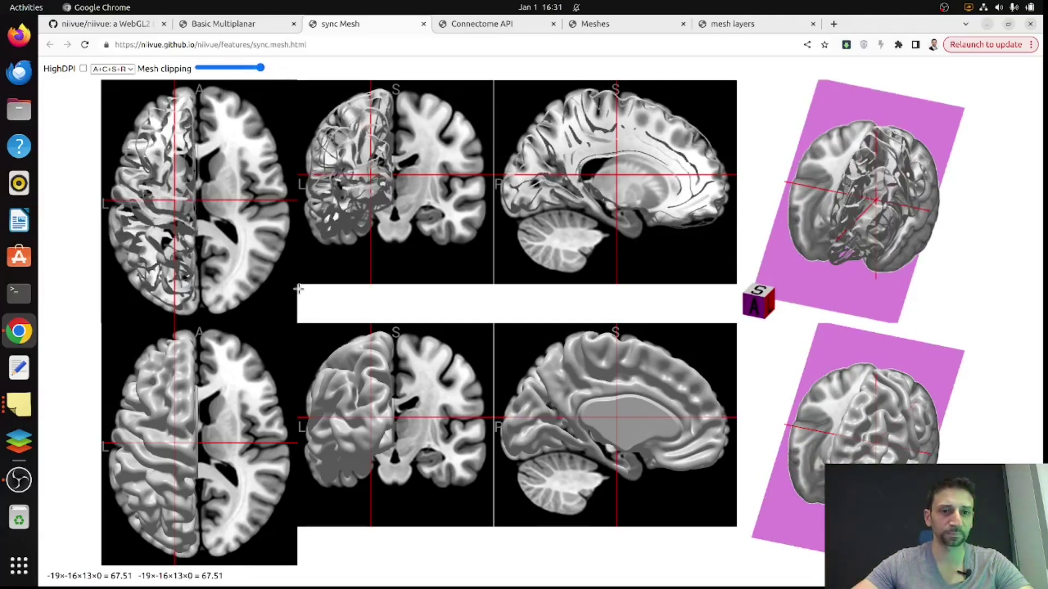
drag(284, 273, 290, 268)
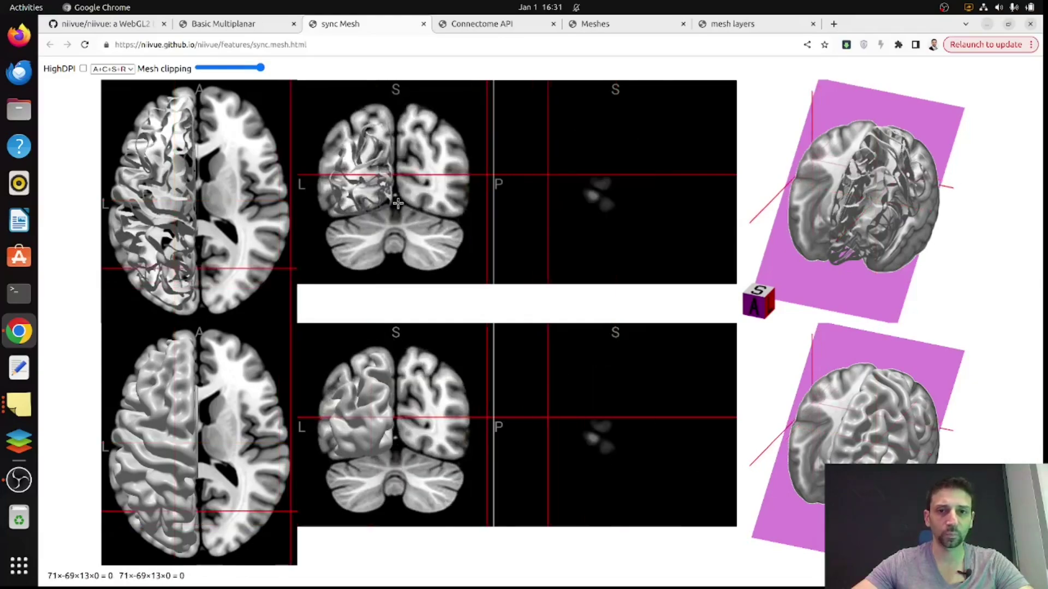
- Open the Connectome API demo and rotate the brain with its RF, LF, RP, LP connectome edges
click(488, 25)
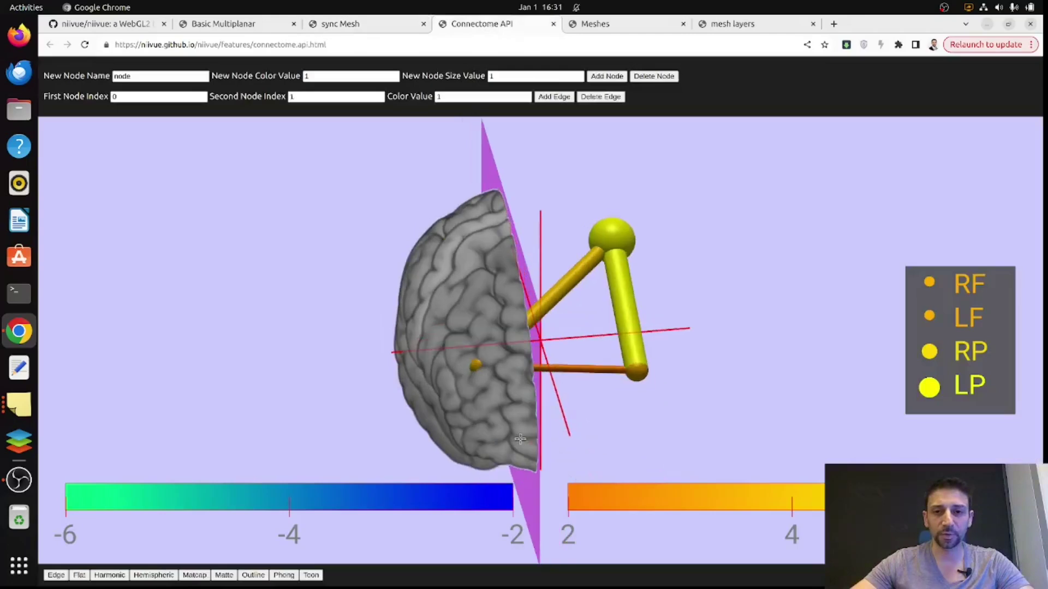
drag(521, 439, 458, 431)
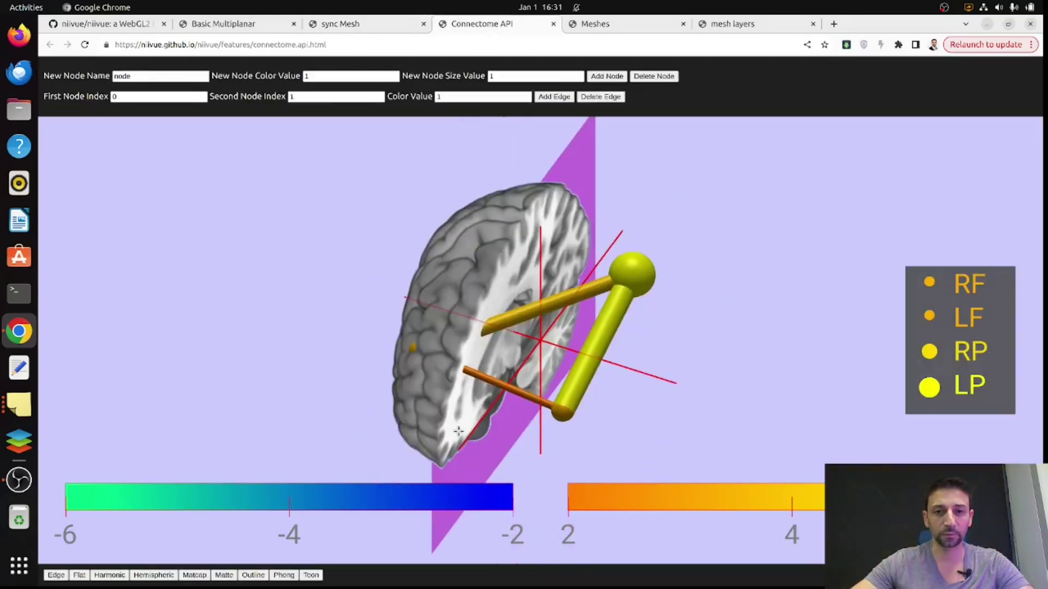
drag(464, 378, 540, 317)
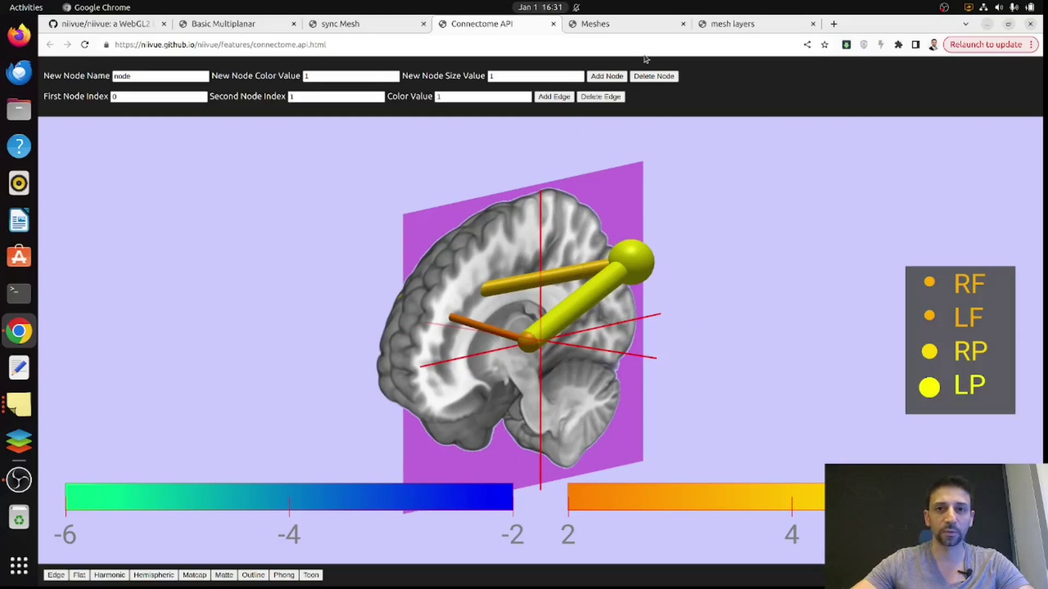
- Open the Meshes demo and orbit the teal brain mesh to an anterior oblique view
click(641, 29)
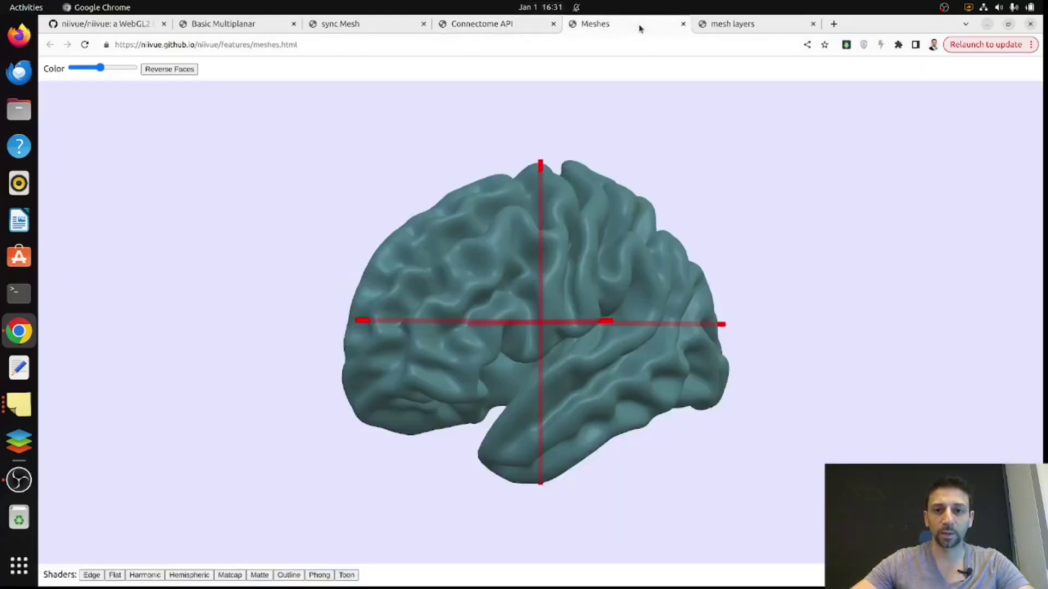
mouse_move(571, 374)
mouse_down()
mouse_move(546, 380)
mouse_move(573, 379)
mouse_up()
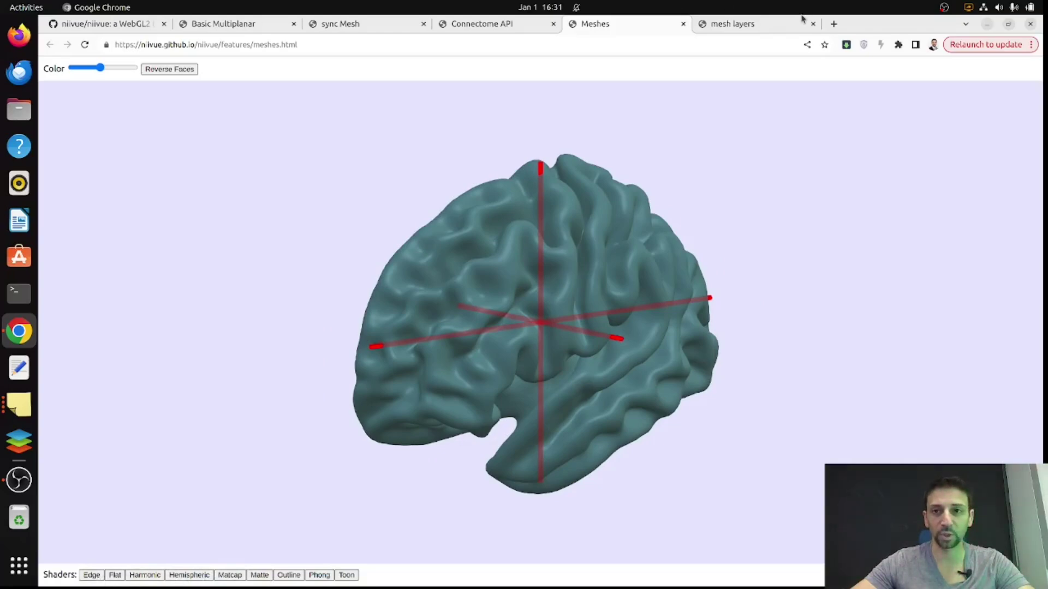
- In mesh layers, rotate the brain and lower the overlay threshold so colour bars start at ±1
click(764, 28)
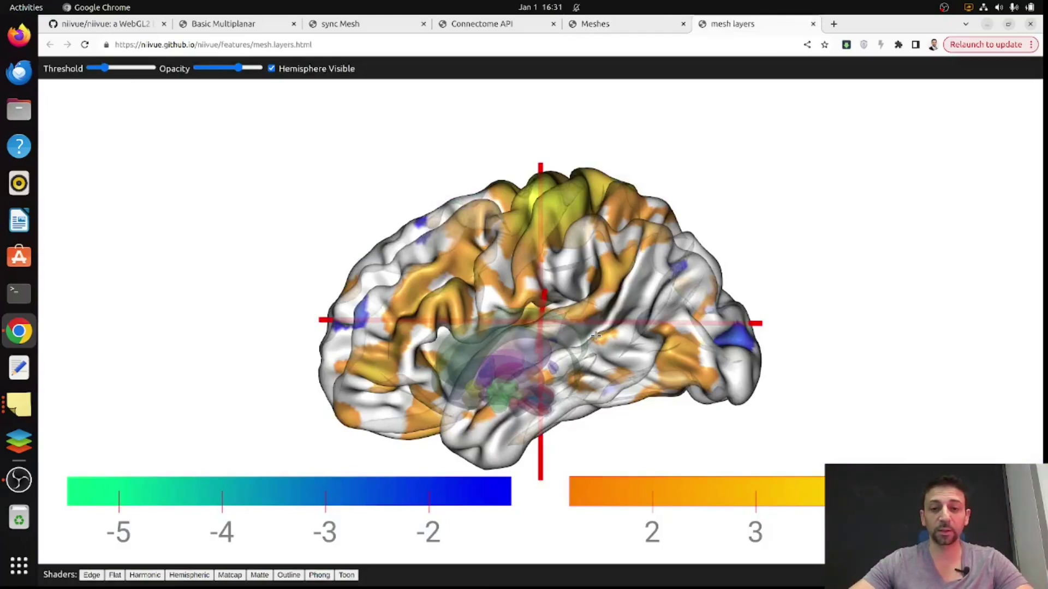
mouse_move(573, 355)
mouse_down()
mouse_move(552, 371)
mouse_move(597, 386)
mouse_move(574, 375)
mouse_move(593, 360)
mouse_move(579, 365)
mouse_up()
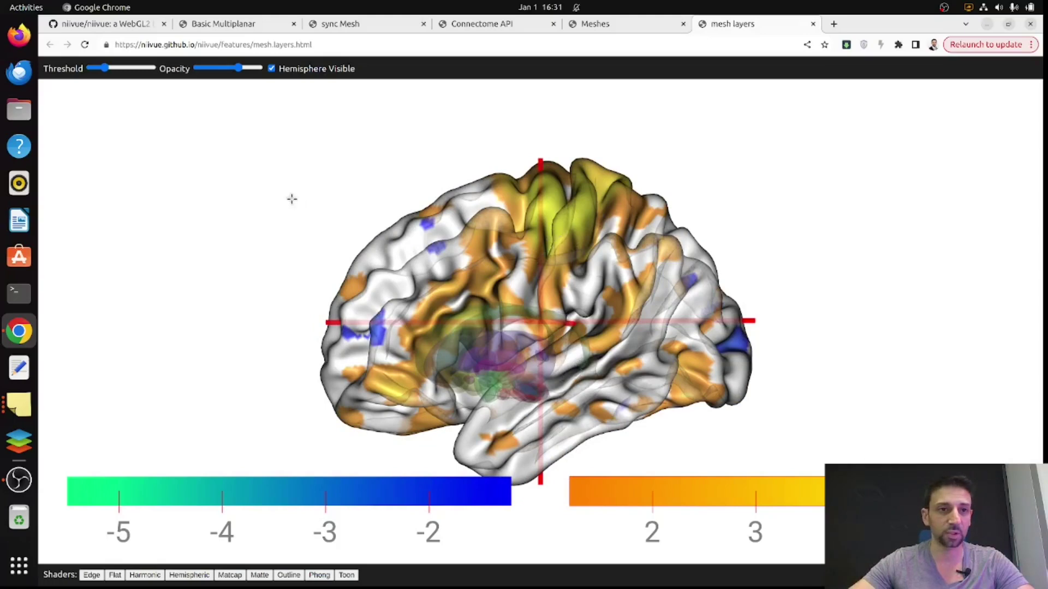
mouse_move(110, 72)
mouse_down()
mouse_move(135, 73)
mouse_move(99, 74)
mouse_up()
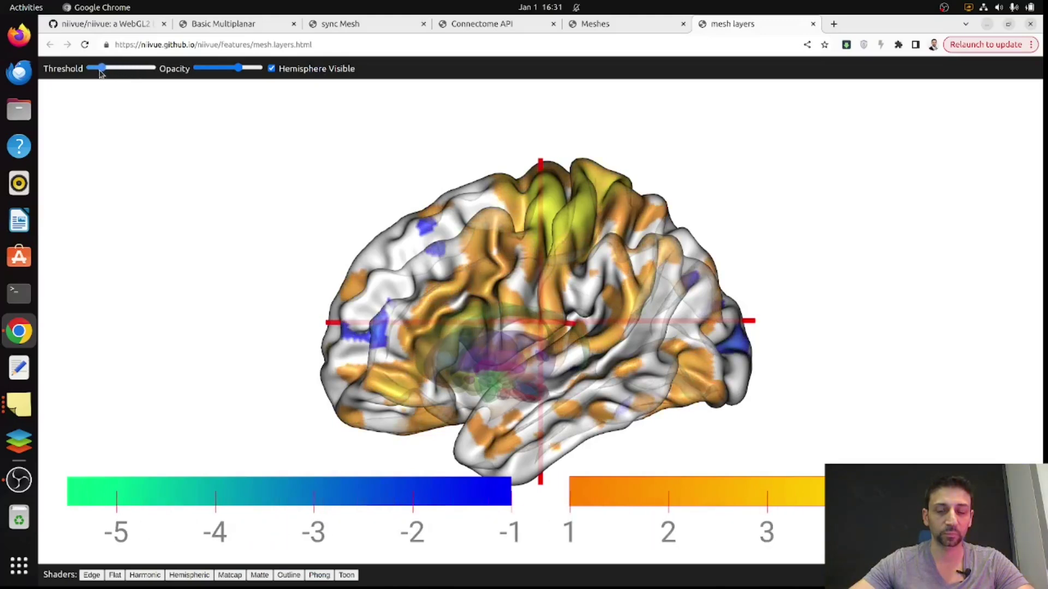
- Return to the niivue/niivue GitHub README and select the four-line git clone and npm commands
click(238, 25)
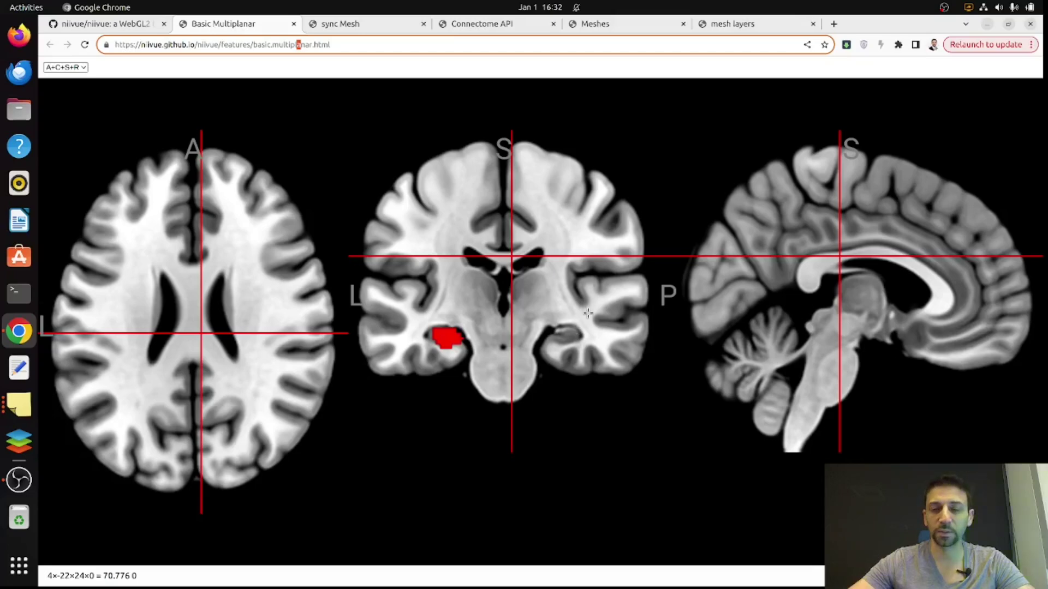
click(121, 29)
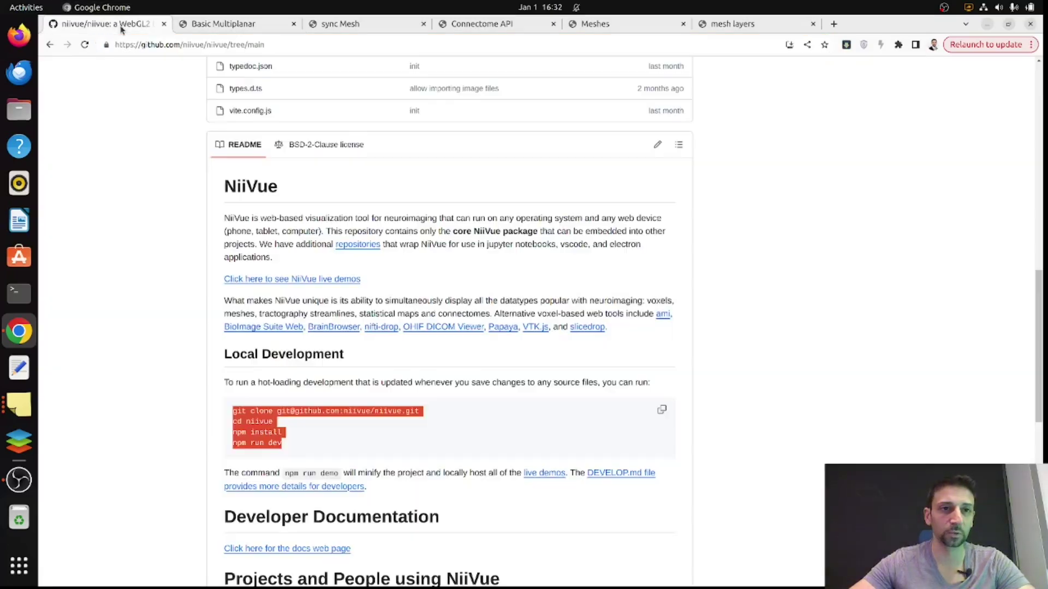
click(355, 440)
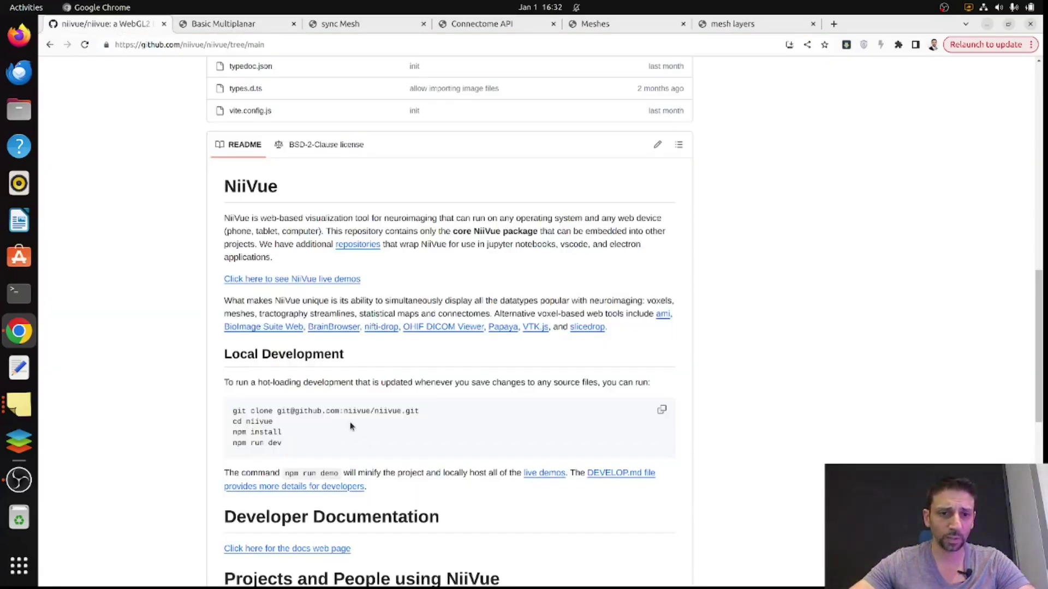
scroll(351, 426, down, 2)
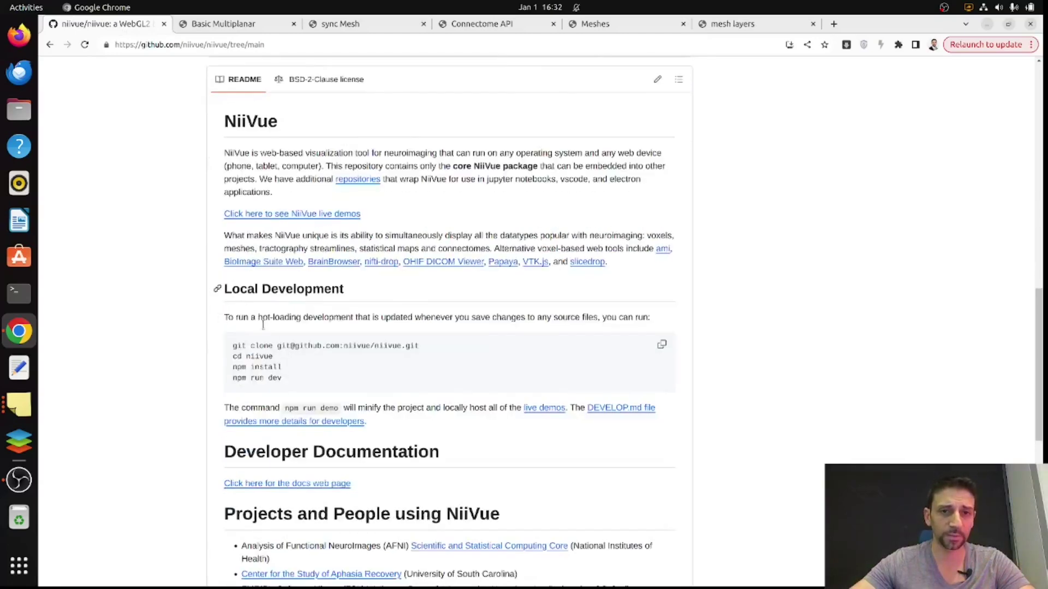
drag(233, 346, 302, 380)
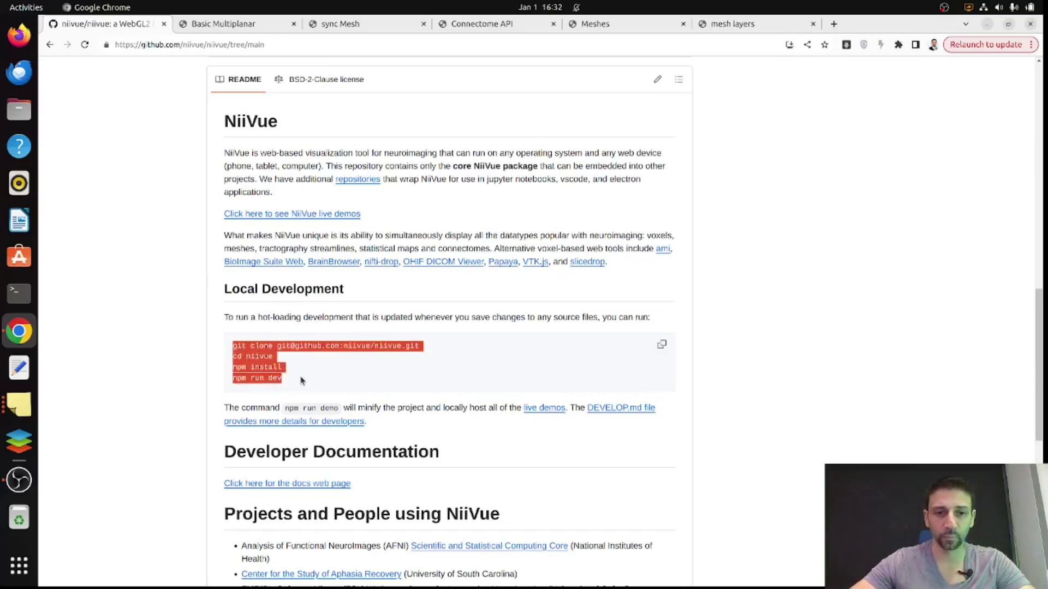
scroll(450, 386, up, 1)
scroll(450, 386, up, 5)
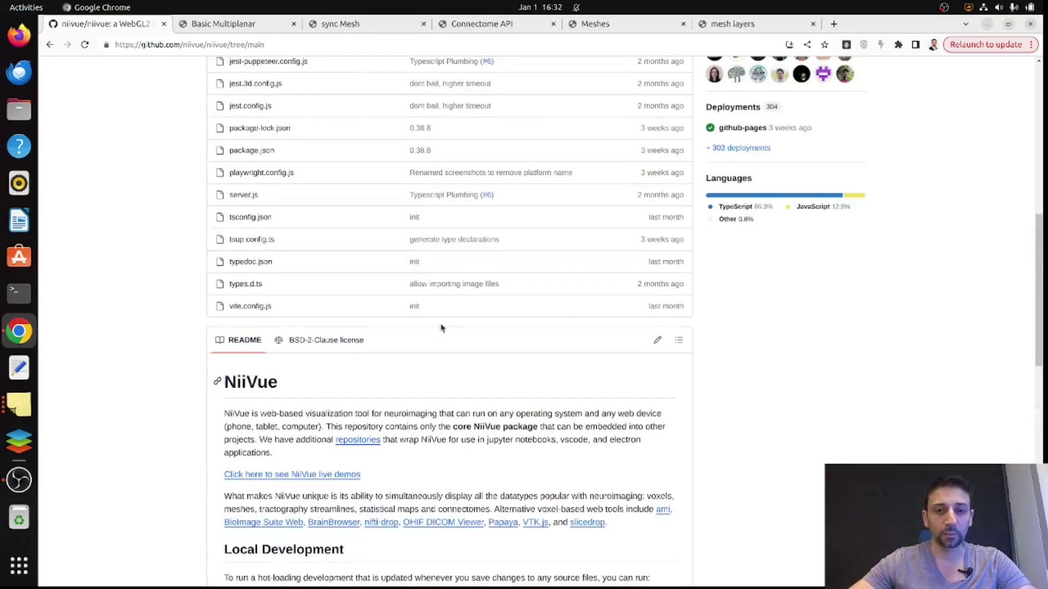
- Inspect the Basic Multiplanar demo in Chrome DevTools and select its module script element
click(273, 23)
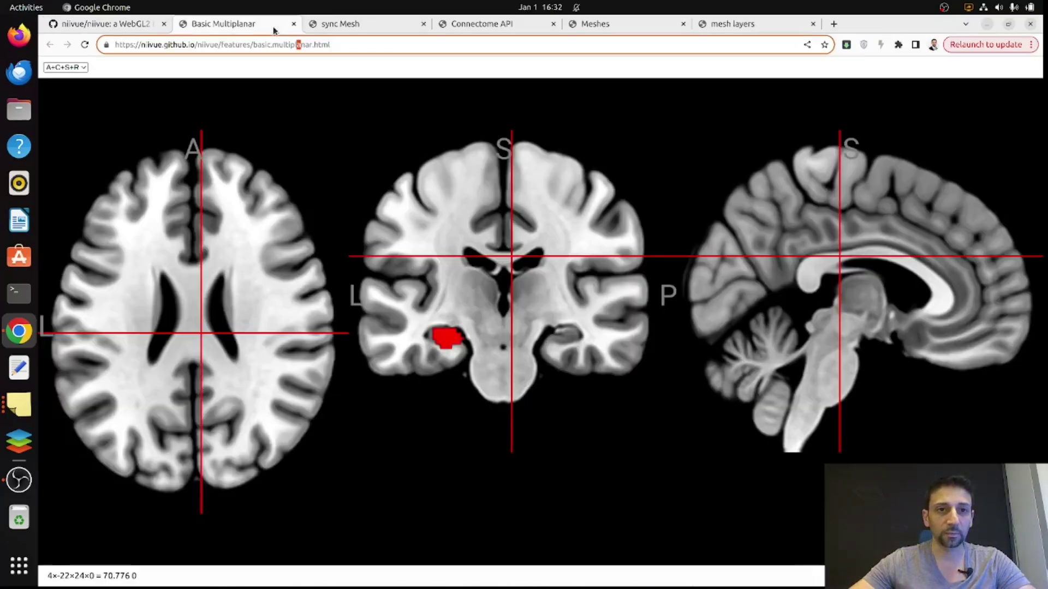
right_click(936, 74)
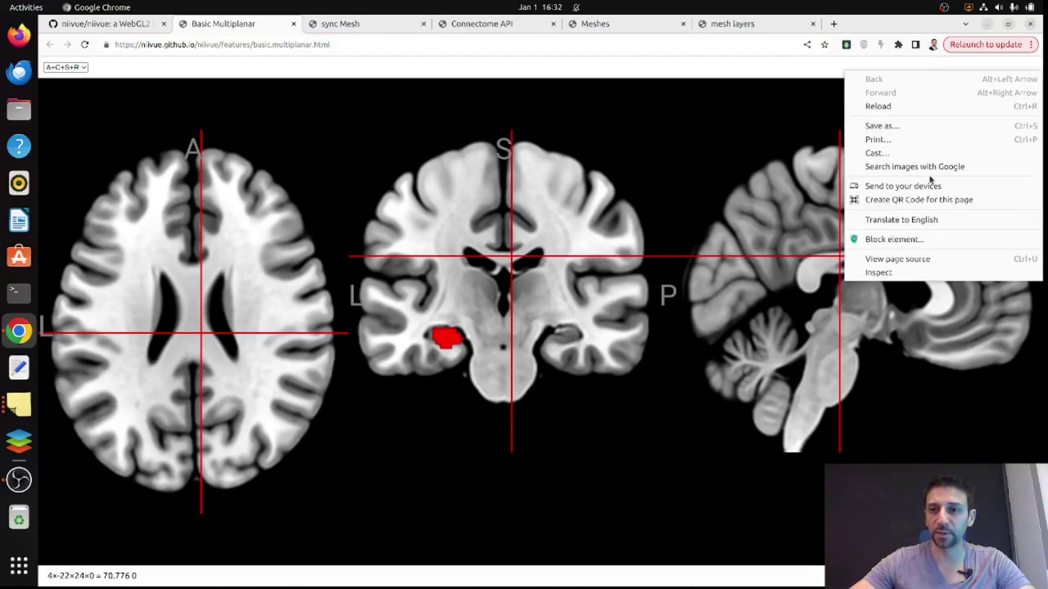
click(940, 273)
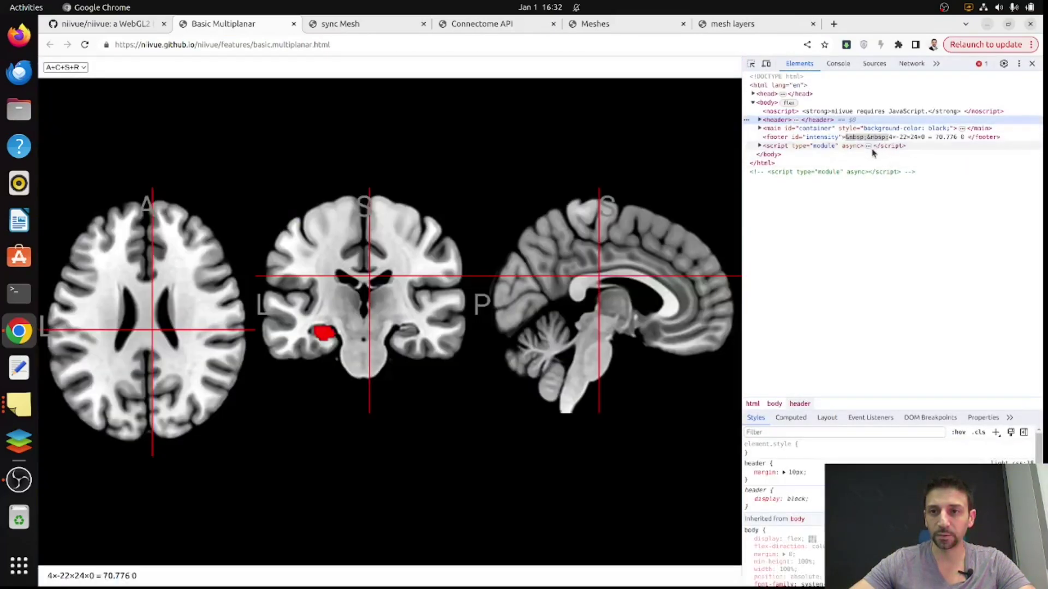
click(871, 147)
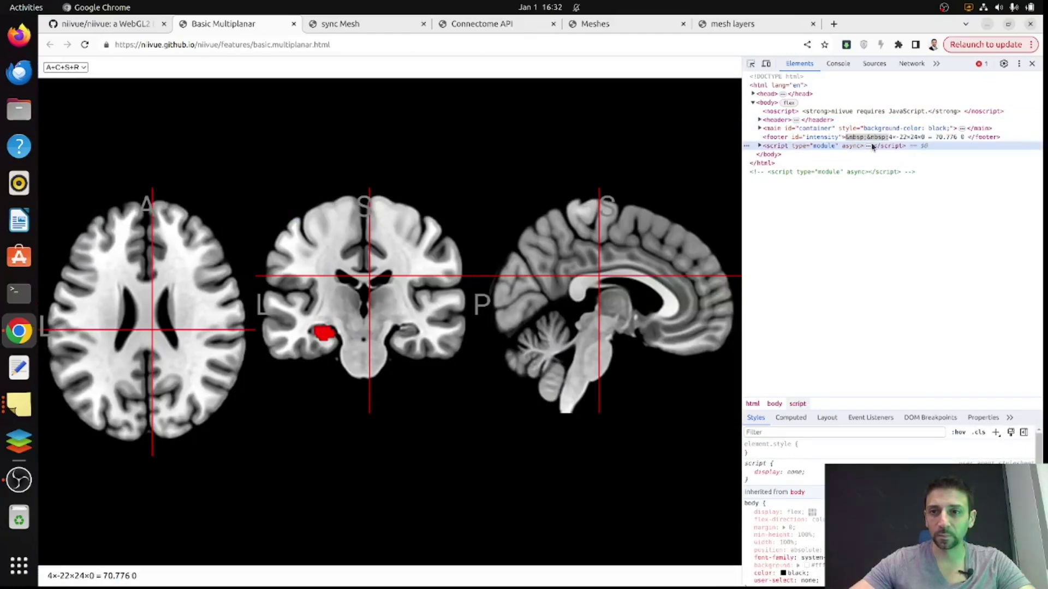
- Expand the script showing its mni152 and hippo loading code, then move the crosshair to -11×-33×25
click(869, 146)
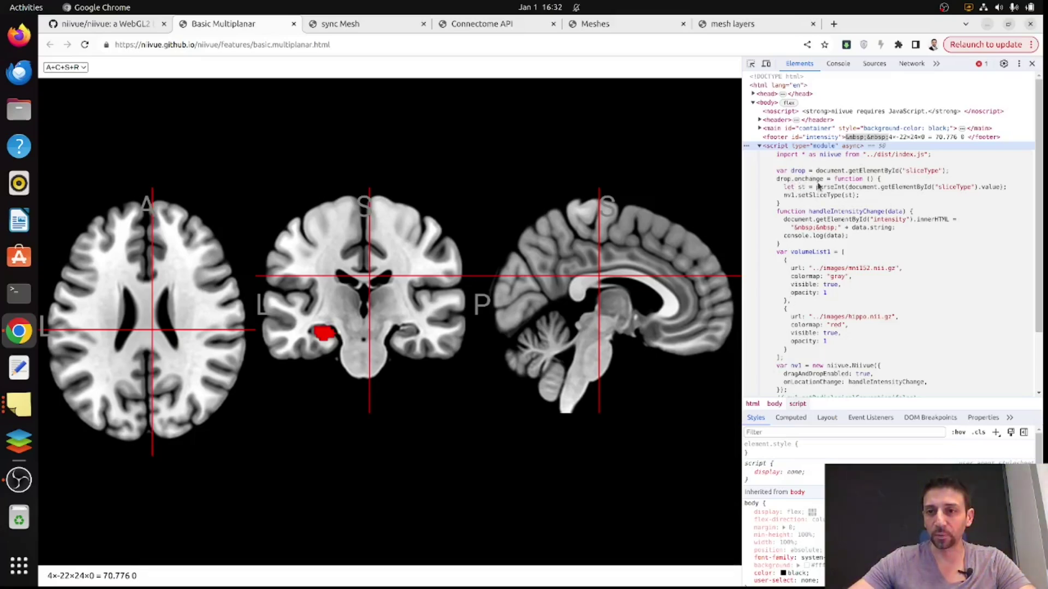
click(839, 270)
scroll(839, 271, down, 1)
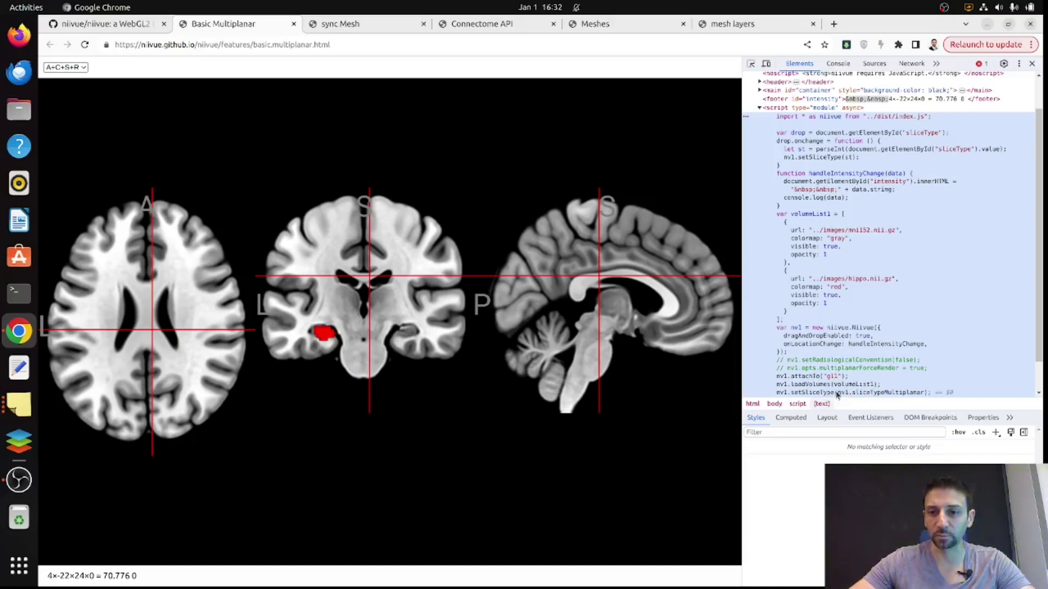
scroll(314, 355, down, 8)
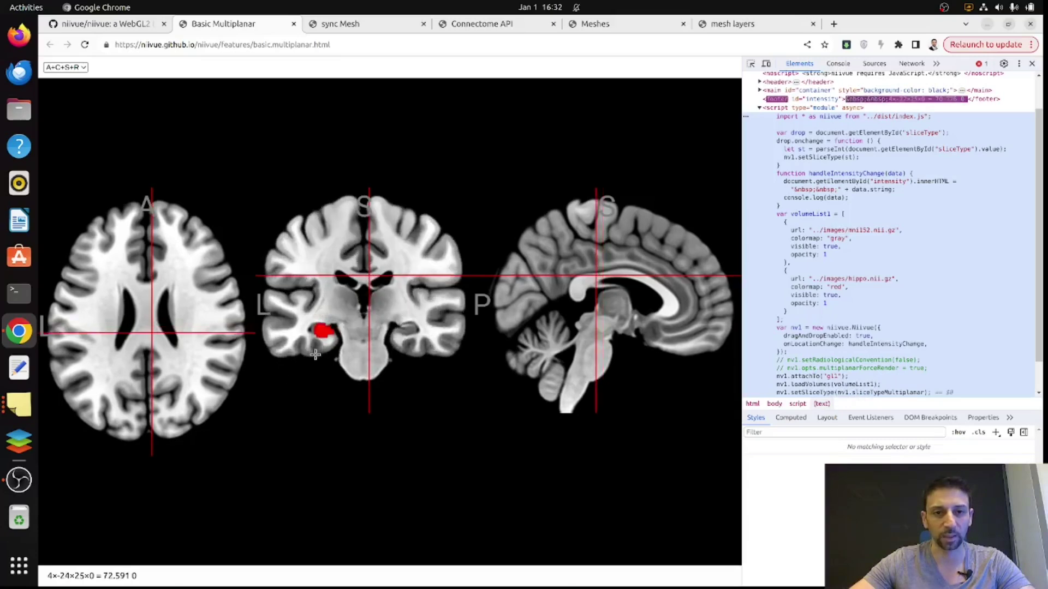
scroll(317, 349, up, 1)
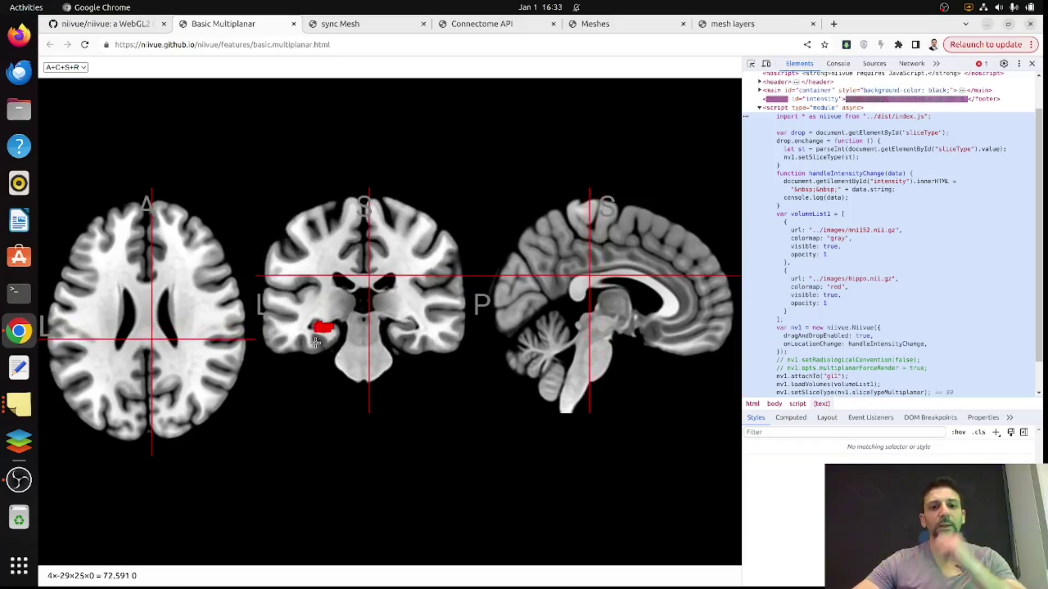
click(122, 331)
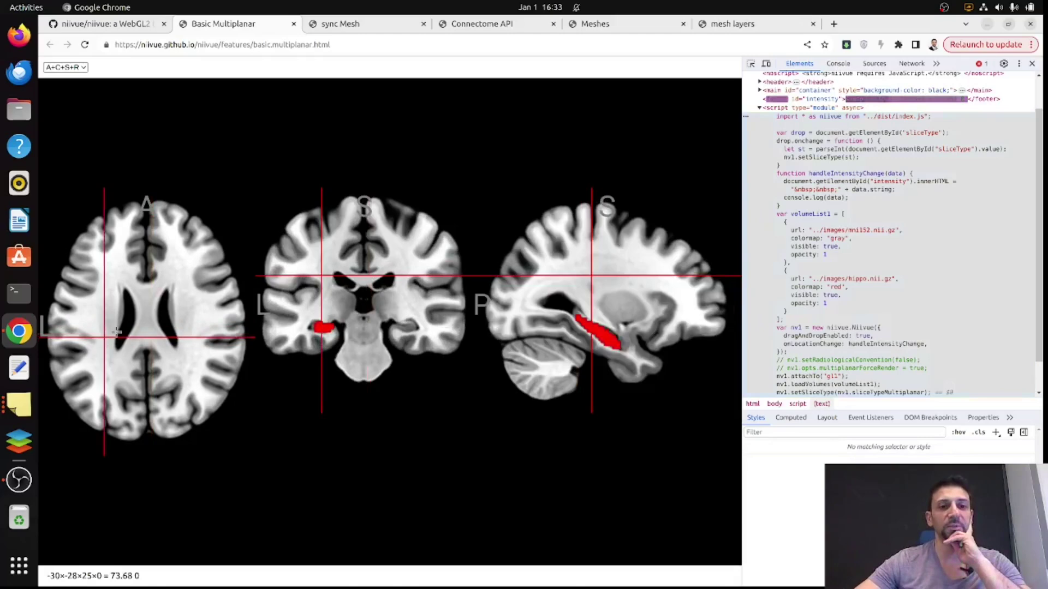
click(131, 343)
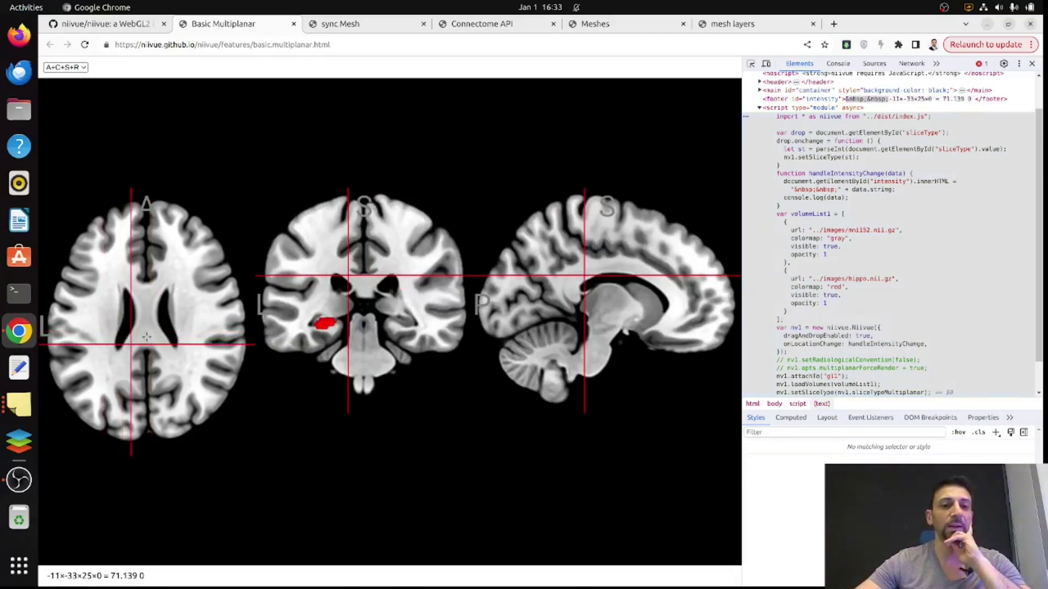